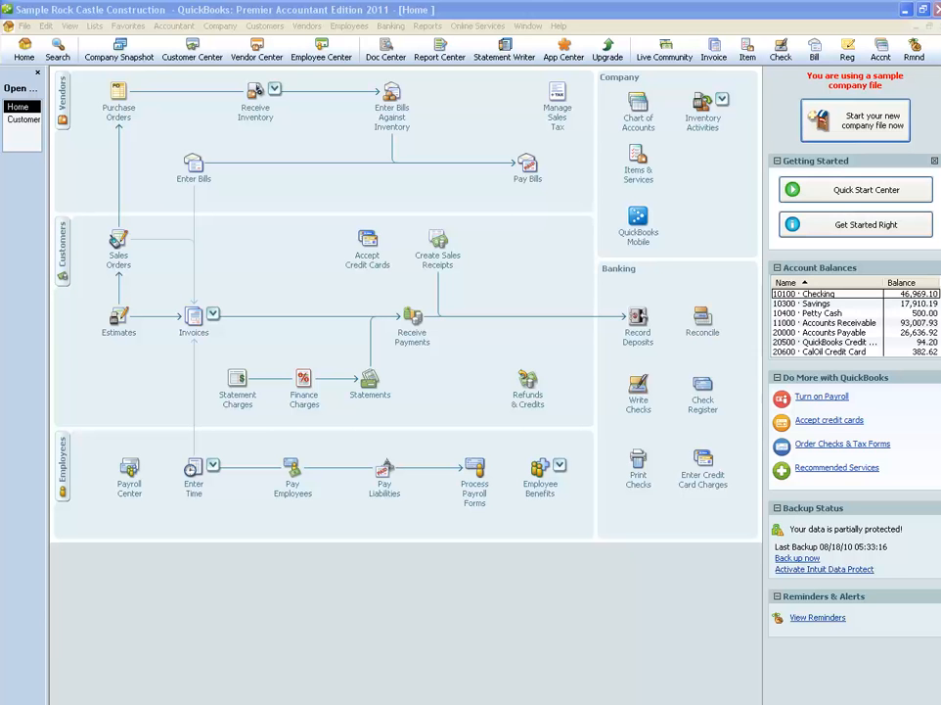
Step: Switch to the Customer Center and open the record of the second customer in the list for editing
{"action": "left_click", "coordinate": [23, 119]}
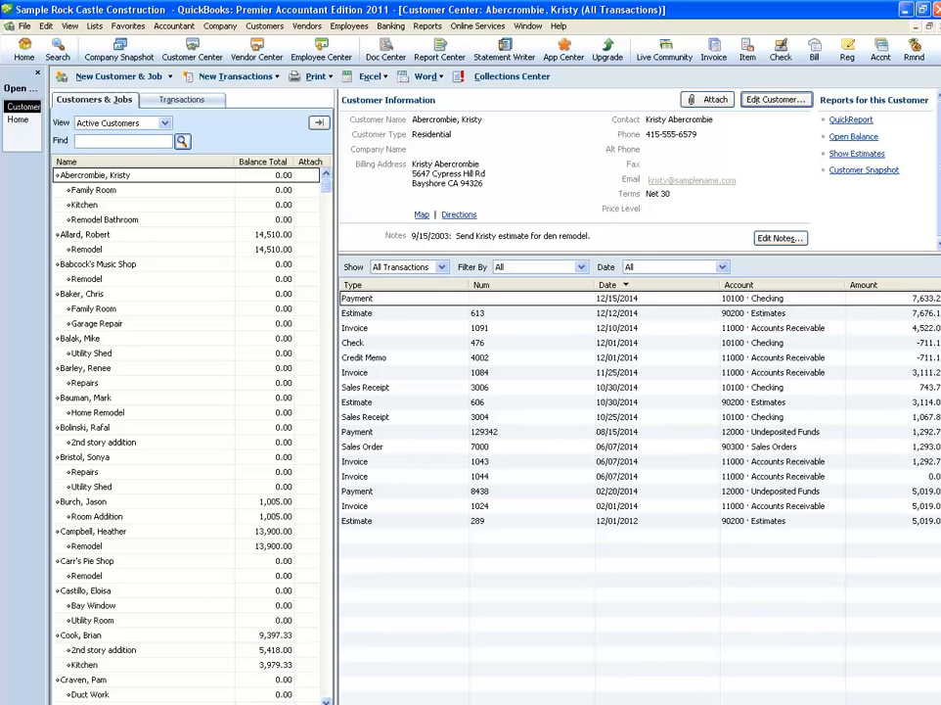
{"action": "left_click", "coordinate": [87, 235]}
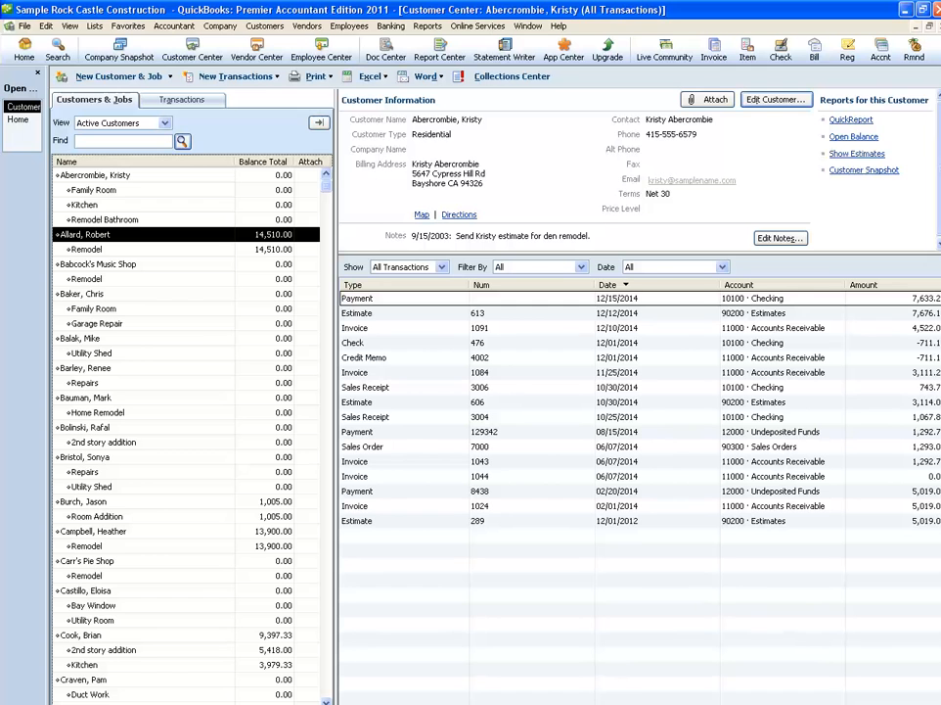
{"action": "double_click", "coordinate": [78, 234]}
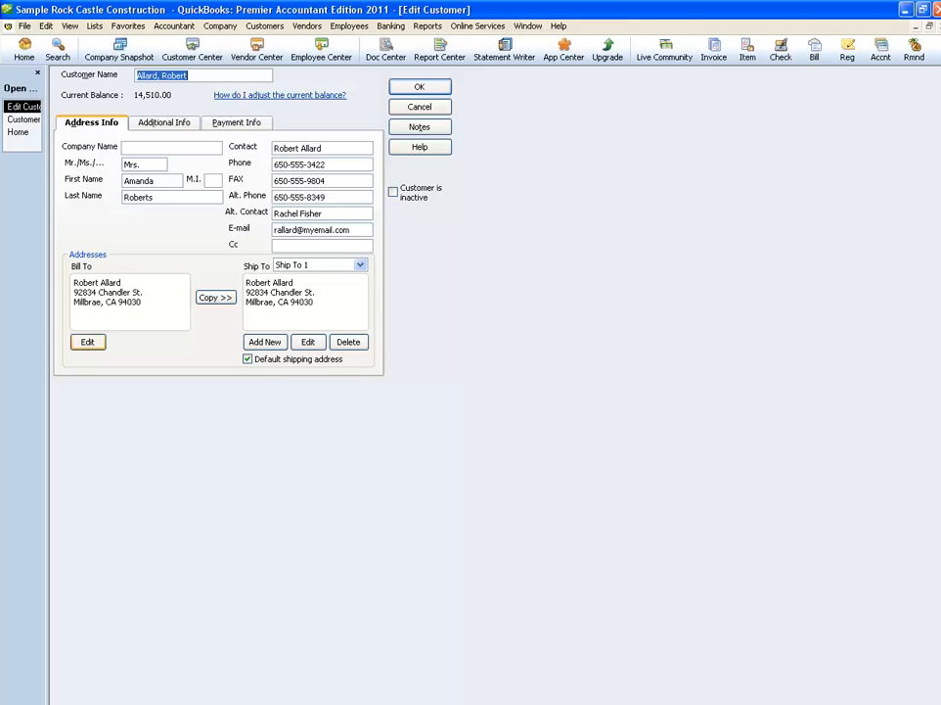
Step: Review the customer's billing address details and the available customer type, sales rep, preferred send method and price level options
{"action": "left_click", "coordinate": [88, 342]}
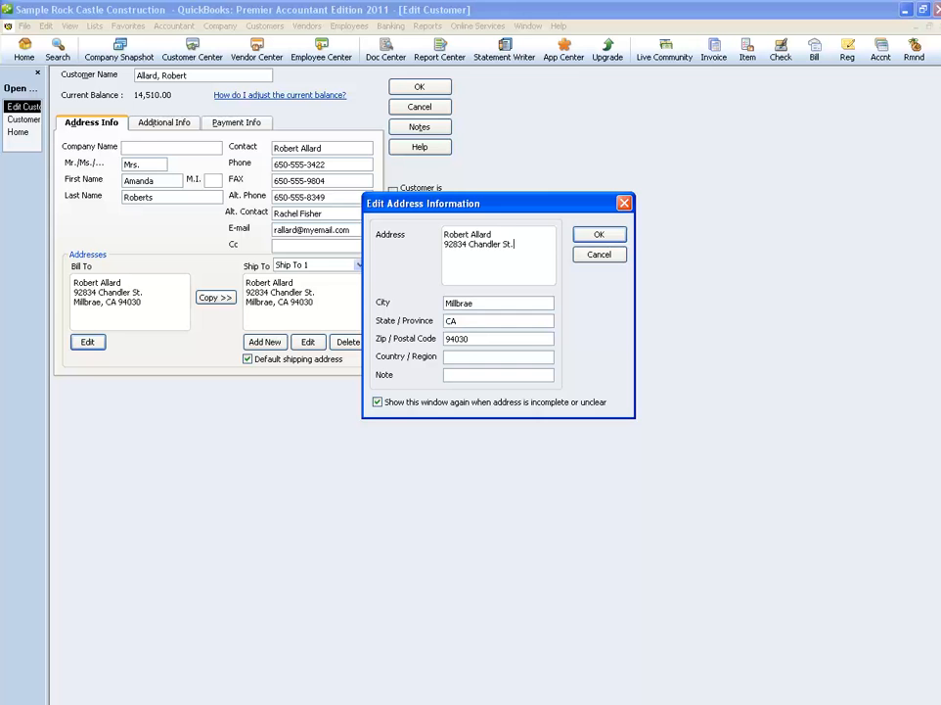
{"action": "left_click", "coordinate": [598, 254]}
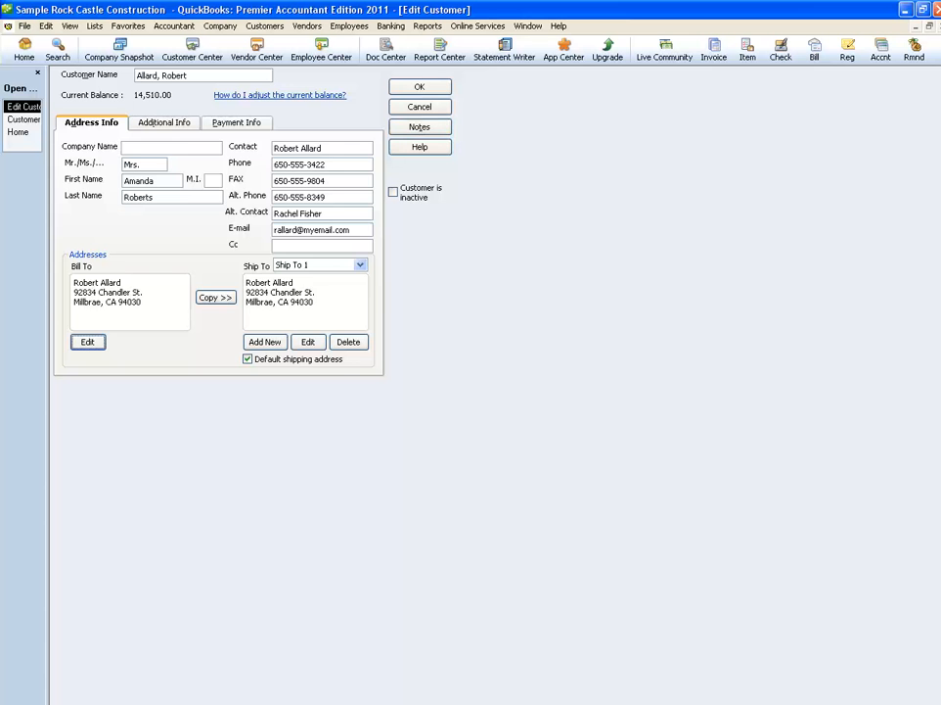
{"action": "left_click", "coordinate": [164, 124]}
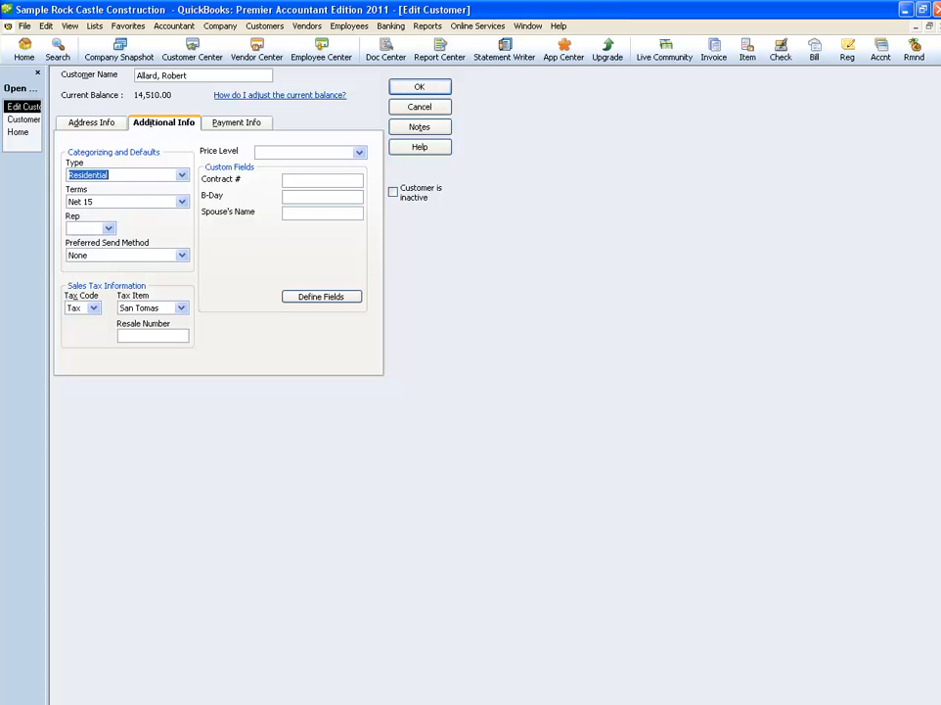
{"action": "left_click", "coordinate": [182, 175]}
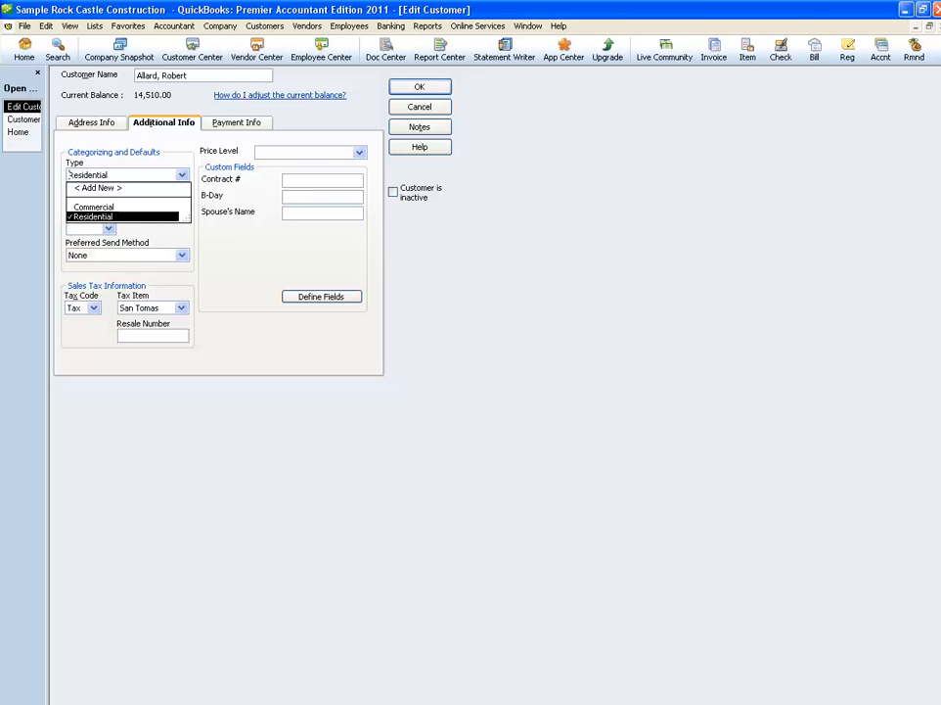
{"action": "left_click", "coordinate": [70, 174]}
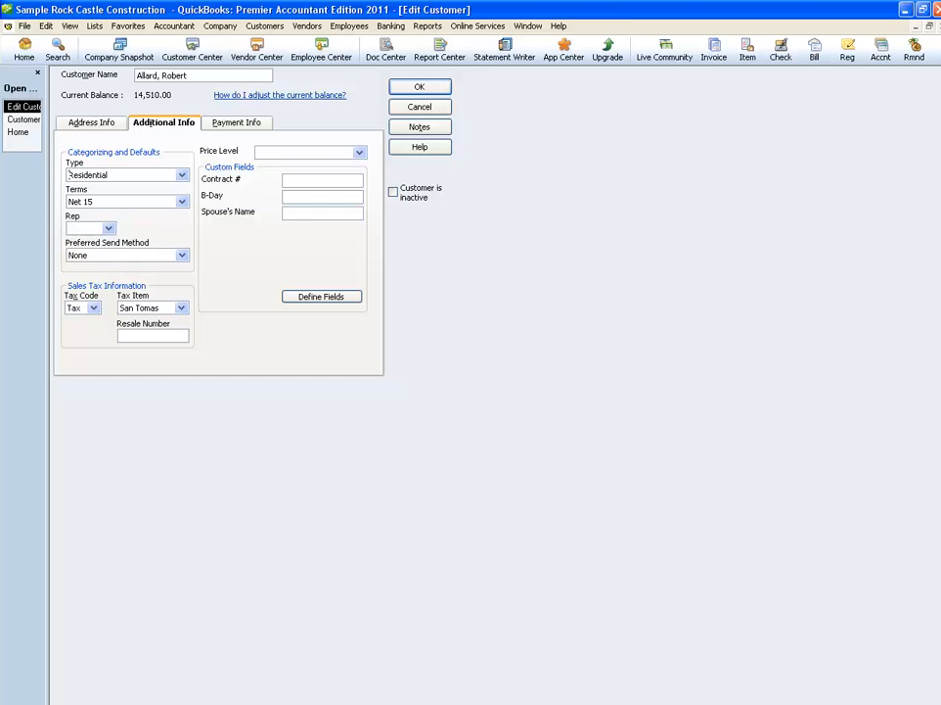
{"action": "left_click", "coordinate": [109, 228]}
{"action": "left_click", "coordinate": [109, 228]}
{"action": "left_click", "coordinate": [182, 256]}
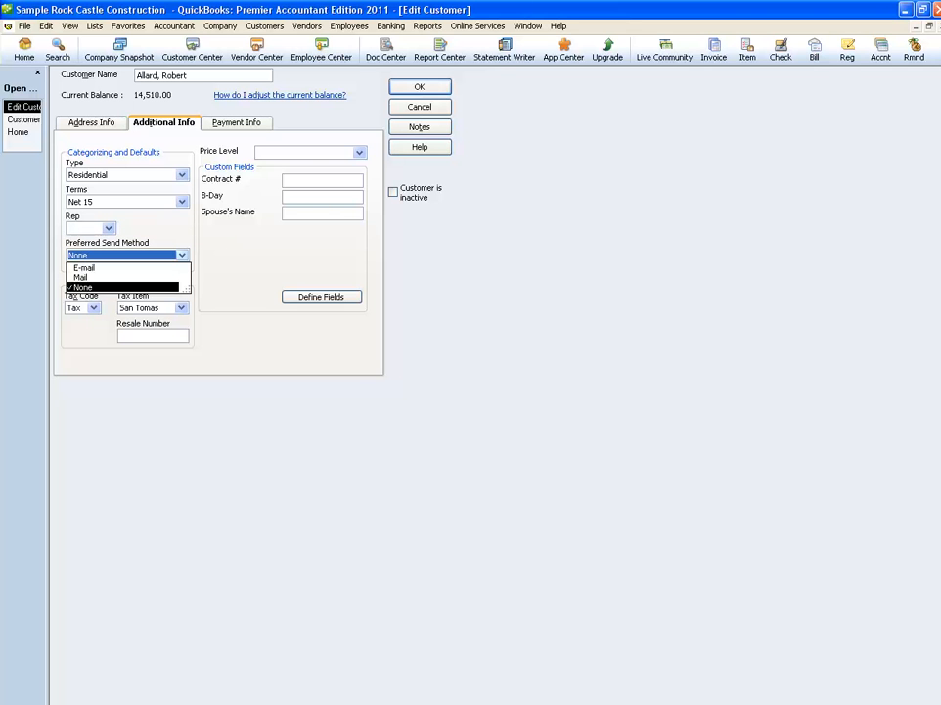
{"action": "left_click", "coordinate": [182, 256]}
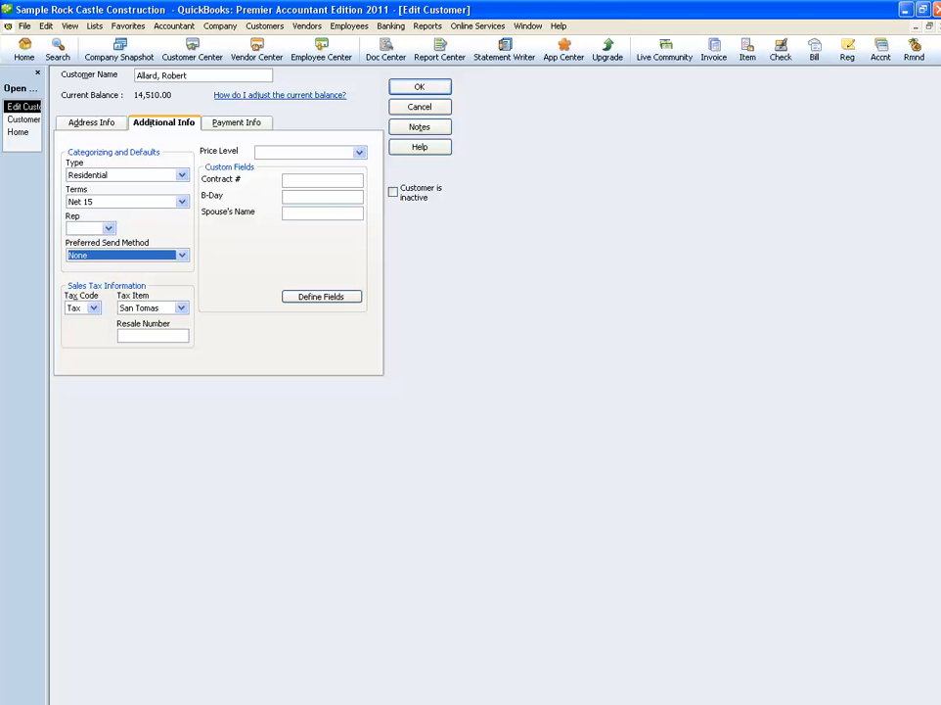
{"action": "left_click", "coordinate": [360, 152]}
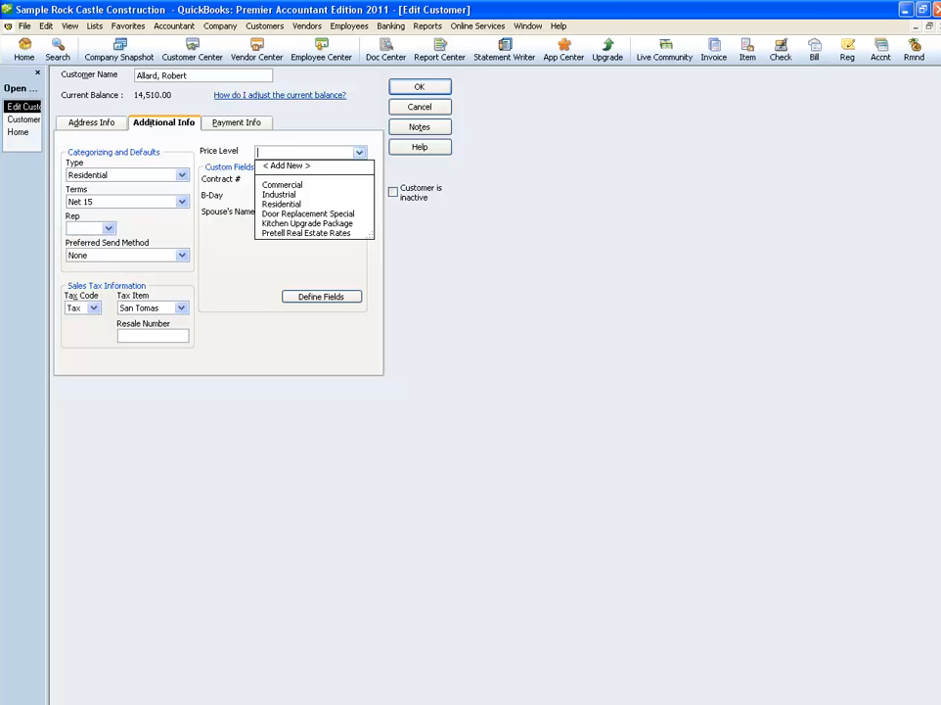
{"action": "left_click", "coordinate": [360, 153]}
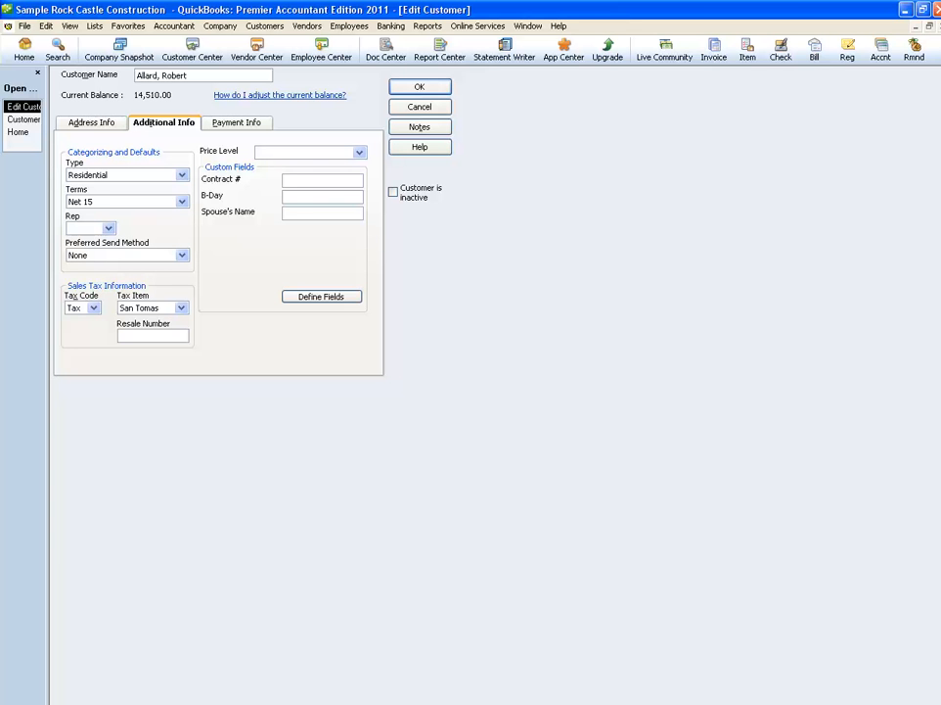
Step: Set the customer's preferred payment method to American Express in the payment information
{"action": "left_click", "coordinate": [236, 122]}
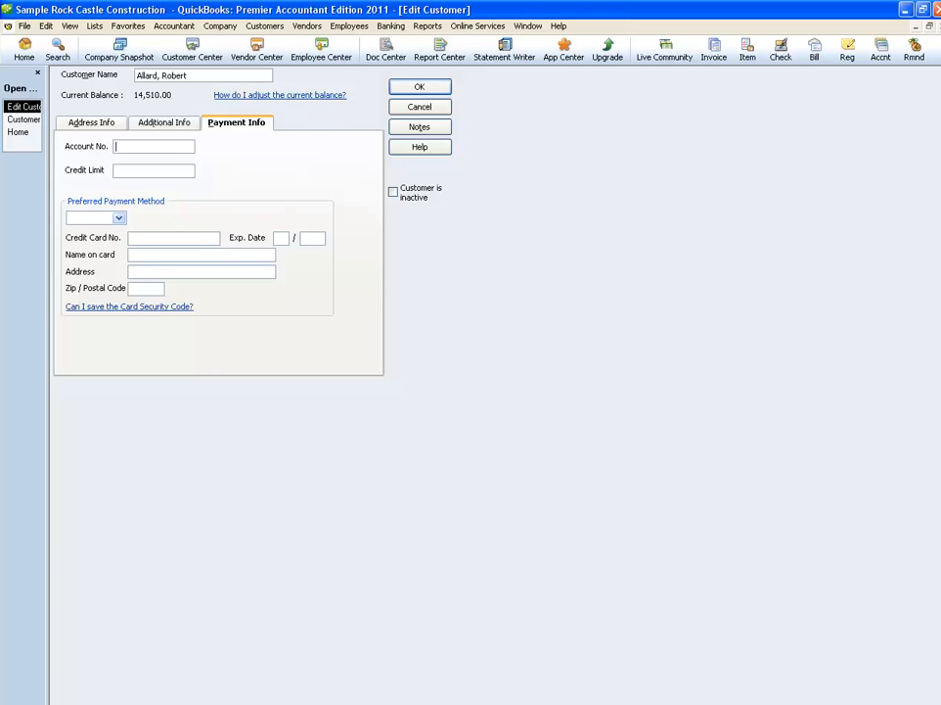
{"action": "left_click", "coordinate": [97, 218]}
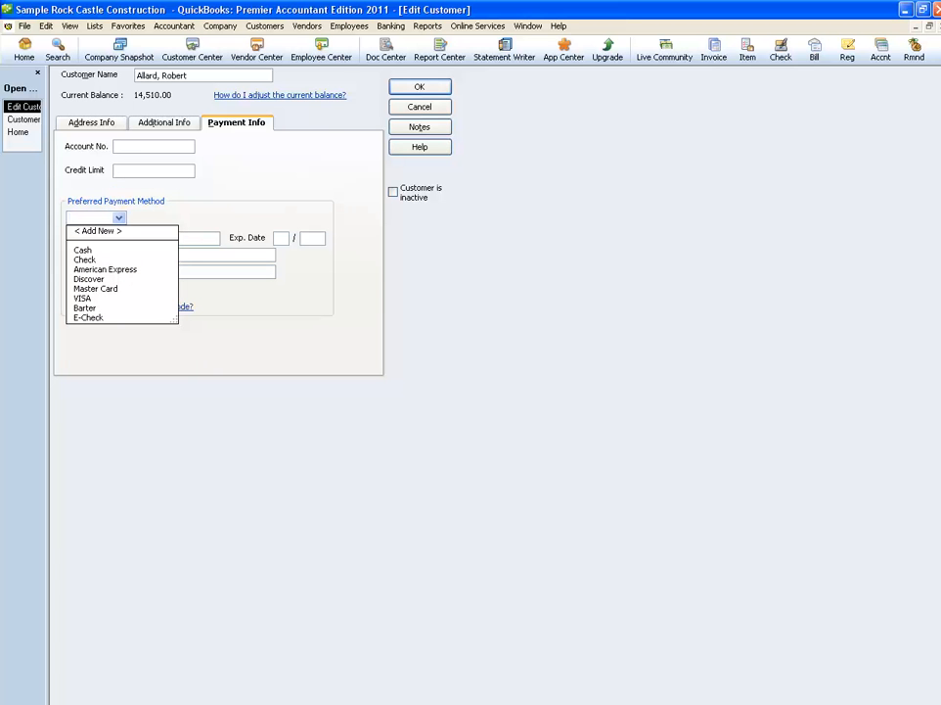
{"action": "left_click", "coordinate": [105, 269]}
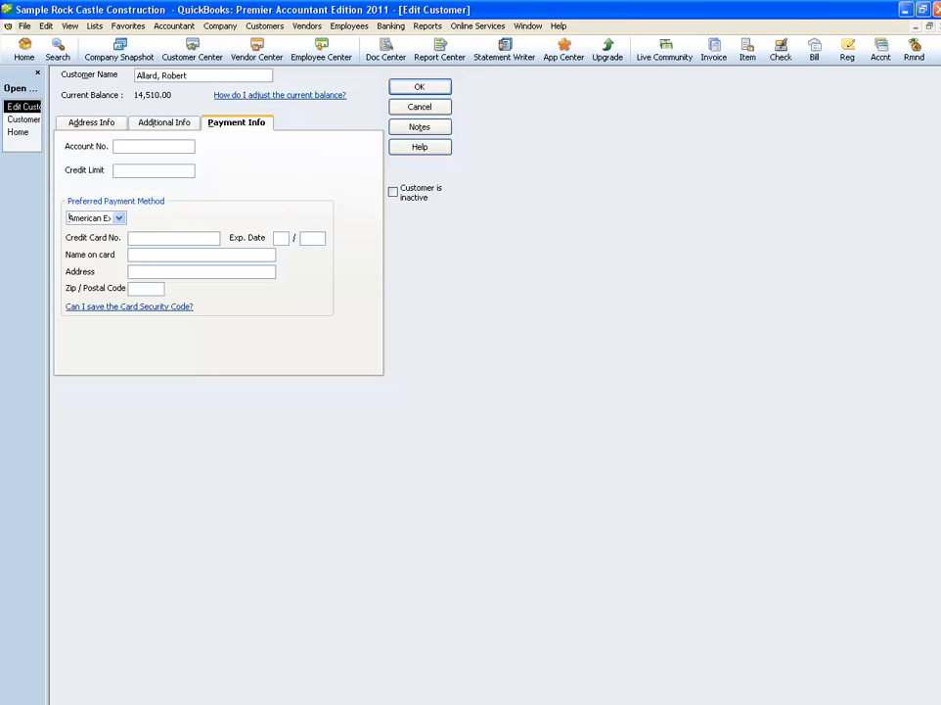
Step: Enter a date-stamped customer note reading "presented today. wants to call back next week"
{"action": "left_click", "coordinate": [419, 127]}
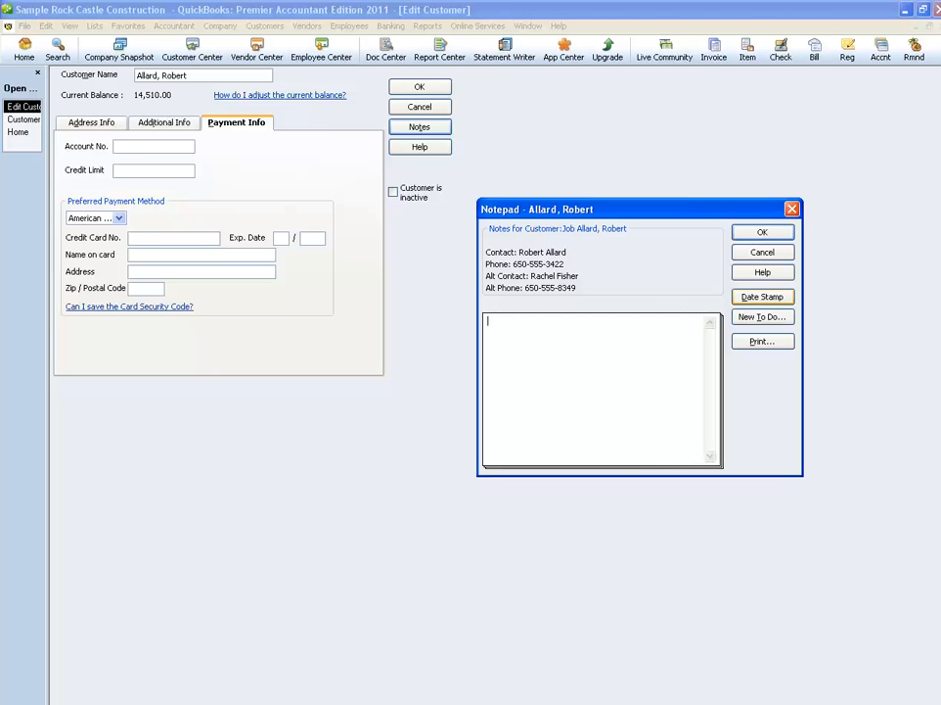
{"action": "left_click", "coordinate": [762, 296]}
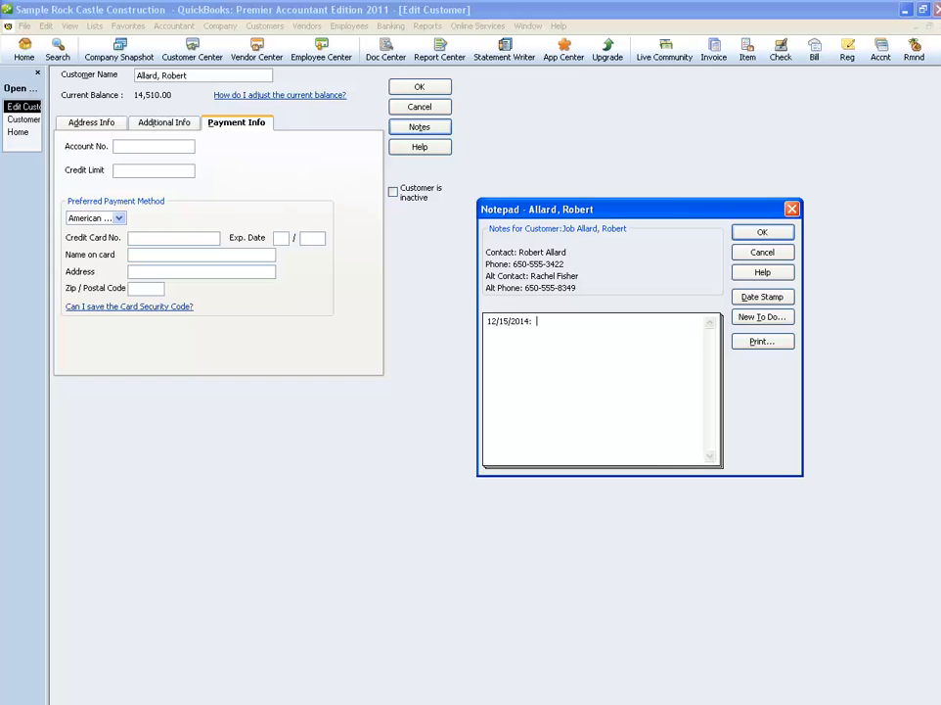
{"action": "type", "text": "presented today. wants to ca"}
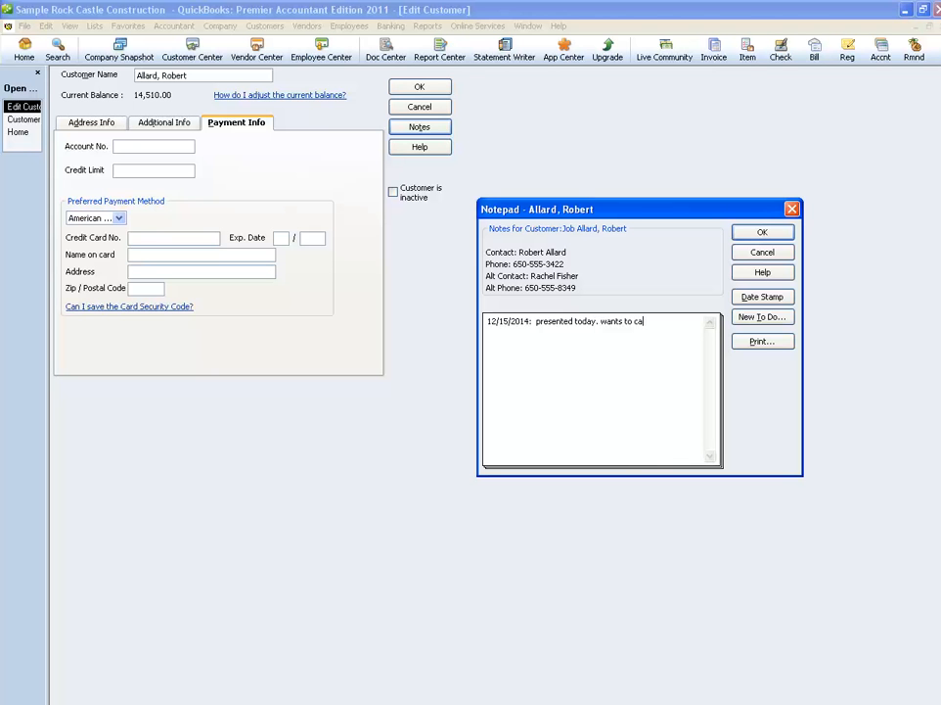
{"action": "type", "text": "ll back next week"}
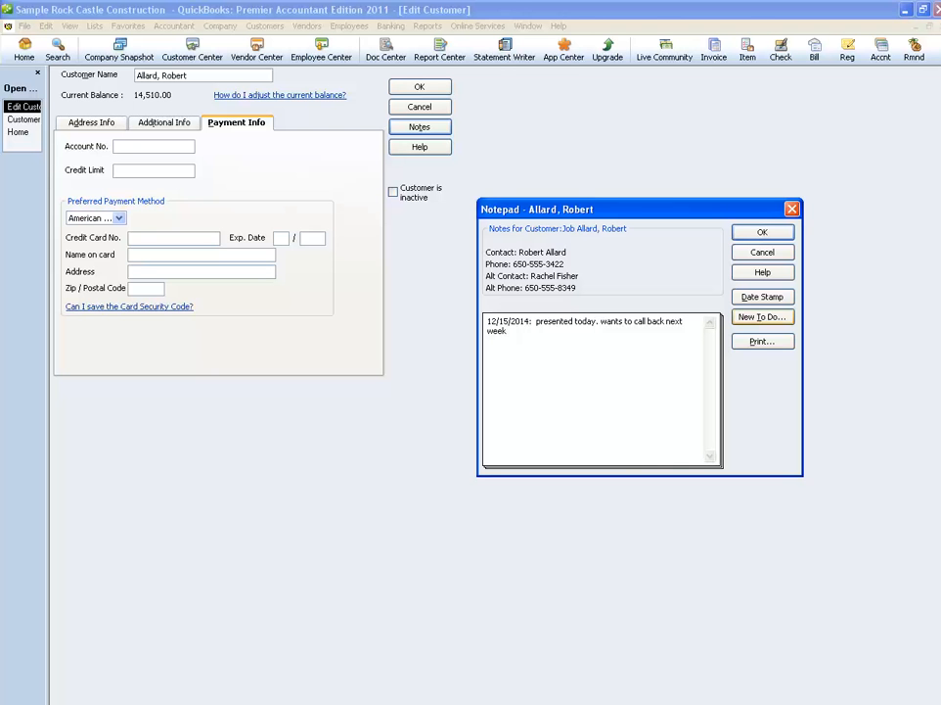
Step: Start a new to-do from the customer's notes and set its reminder date to 12/22/2014
{"action": "left_click", "coordinate": [762, 317]}
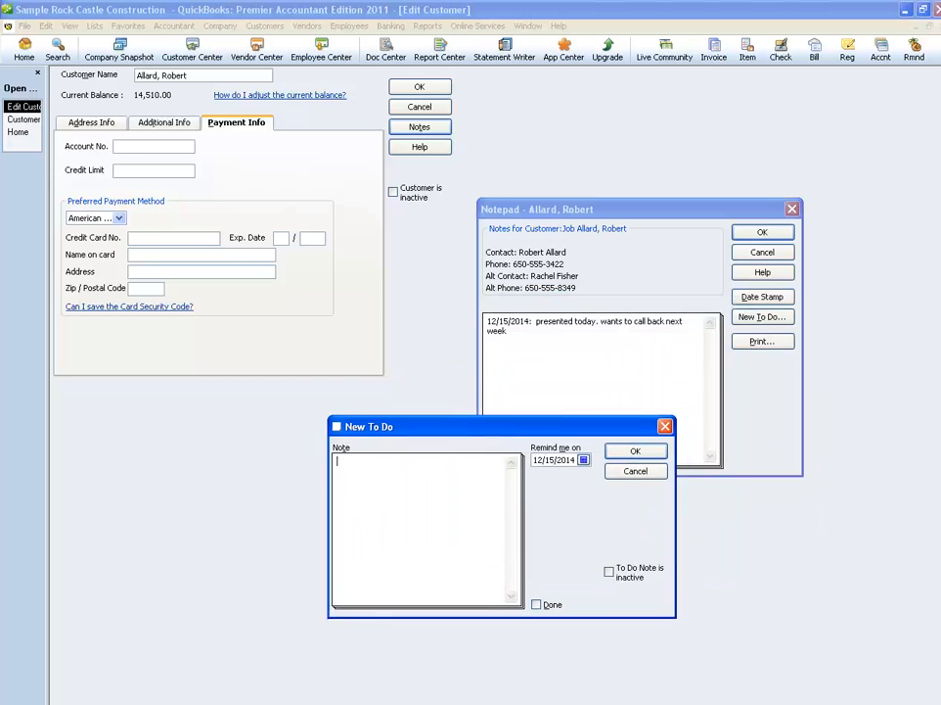
{"action": "left_click_drag", "start_coordinate": [499, 427], "coordinate": [491, 427]}
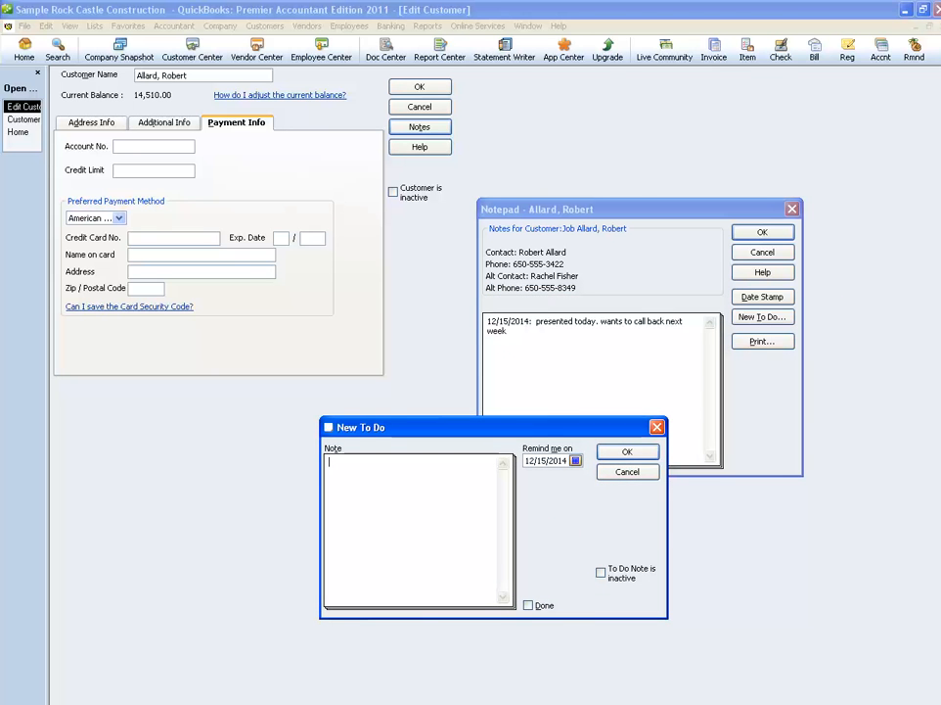
{"action": "left_click", "coordinate": [576, 461]}
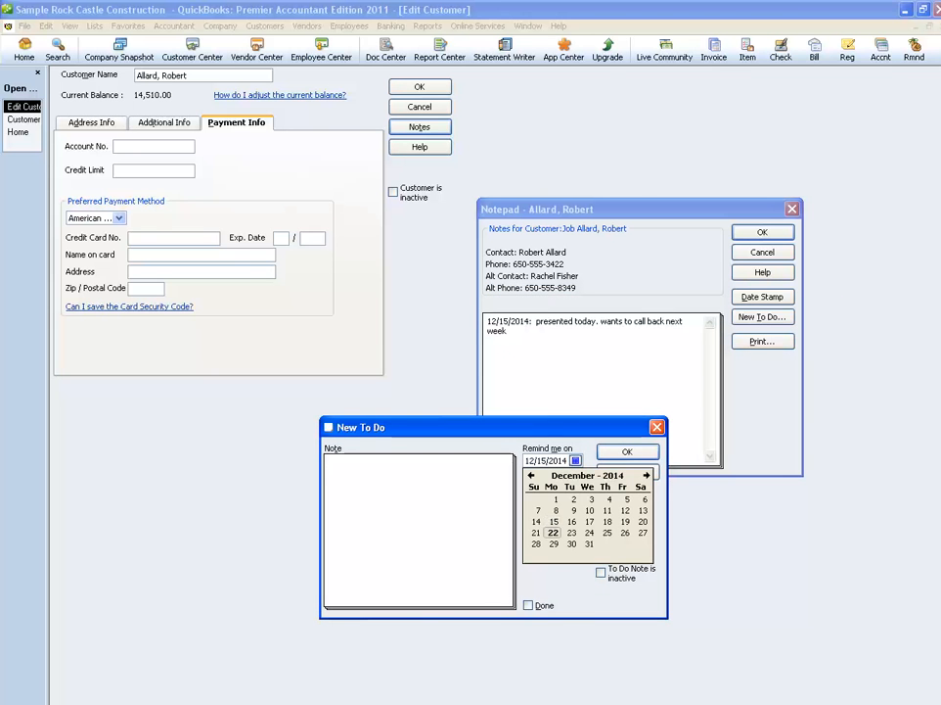
{"action": "left_click", "coordinate": [554, 533]}
{"action": "left_click", "coordinate": [411, 489]}
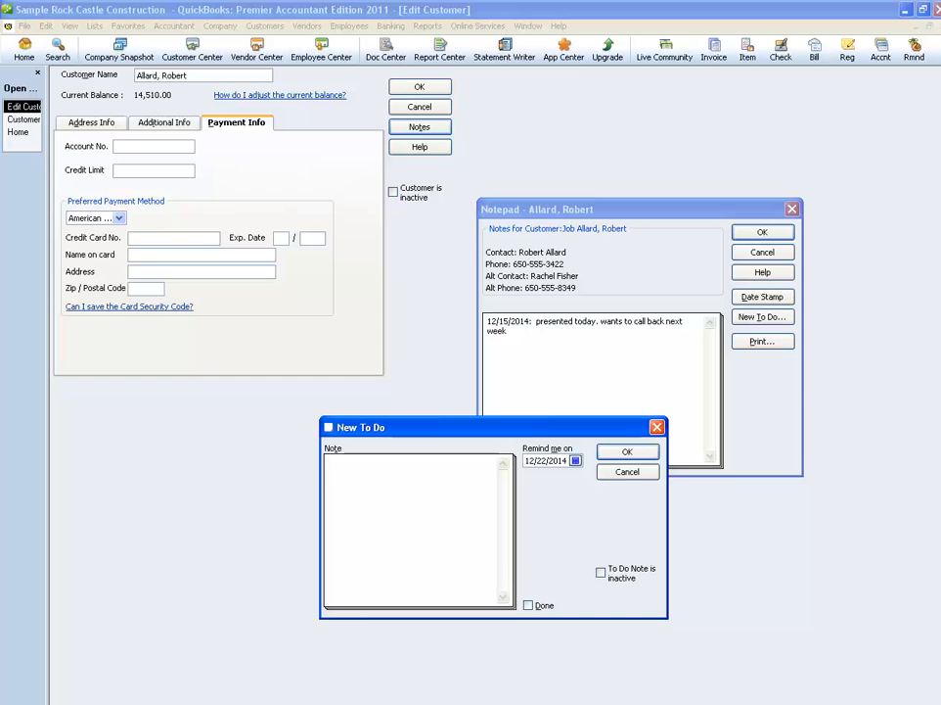
Step: Write a to-do note about following up with the customer by first name on the proposal, and save the to-do
{"action": "type", "text": "Call rec"}
{"action": "type", "text": "b"}
{"action": "key", "text": "BackSpace"}
{"action": "key", "text": "BackSpace"}
{"action": "key", "text": "BackSpace"}
{"action": "type", "text": "eob"}
{"action": "key", "text": "BackSpace"}
{"action": "key", "text": "BackSpace"}
{"action": "key", "text": "BackSpace"}
{"action": "key", "text": "BackSpace"}
{"action": "key", "text": "BackSpace"}
{"action": "key", "text": "BackSpace"}
{"action": "key", "text": "BackSpace"}
{"action": "key", "text": "BackSpace"}
{"action": "key", "text": "BackSpace"}
{"action": "type", "text": "Foll"}
{"action": "type", "text": "up with Robbert on"}
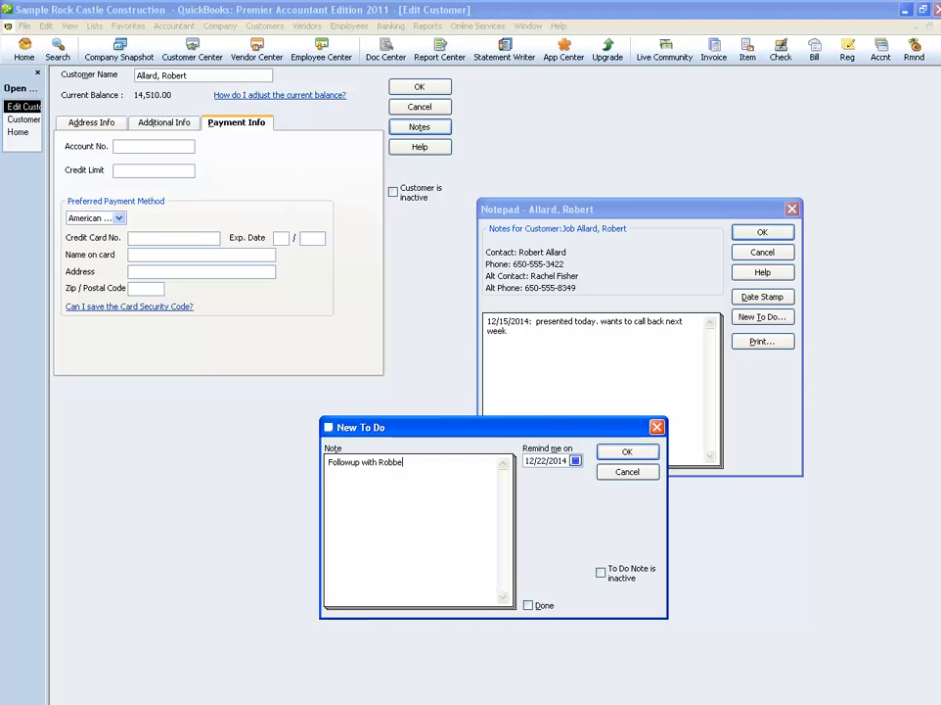
{"action": "key", "text": "BackSpace"}
{"action": "key", "text": "BackSpace"}
{"action": "key", "text": "BackSpace"}
{"action": "key", "text": "BackSpace"}
{"action": "key", "text": "BackSpace"}
{"action": "key", "text": "BackSpace"}
{"action": "key", "text": "BackSpace"}
{"action": "type", "text": "ert on po"}
{"action": "key", "text": "BackSpace"}
{"action": "type", "text": "roposal"}
{"action": "left_click", "coordinate": [627, 451]}
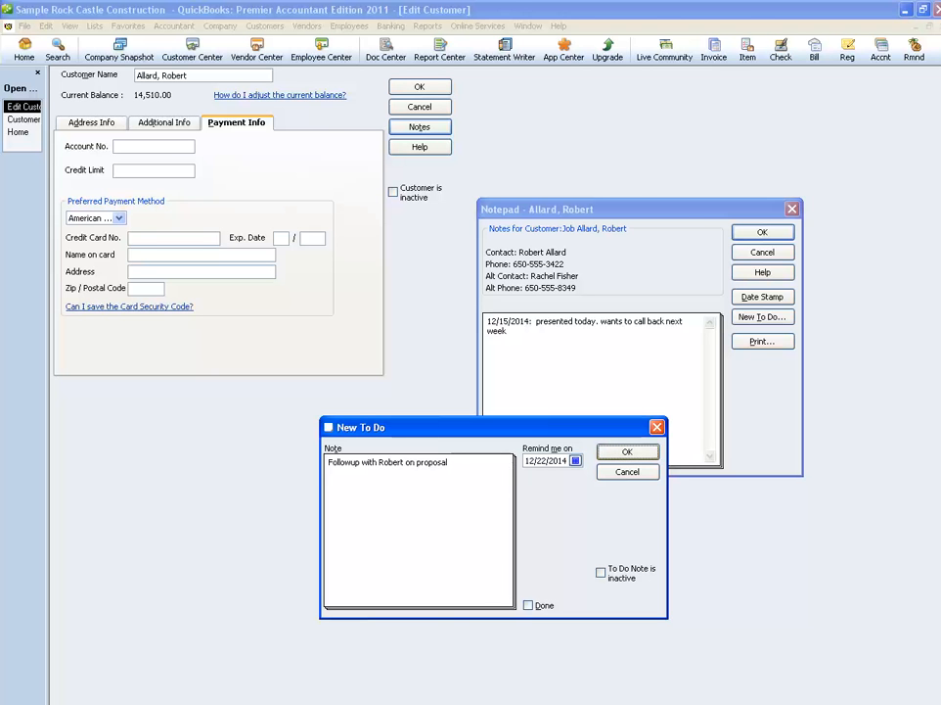
Step: Close the customer's notepad and save the edited customer record
{"action": "left_click", "coordinate": [791, 208]}
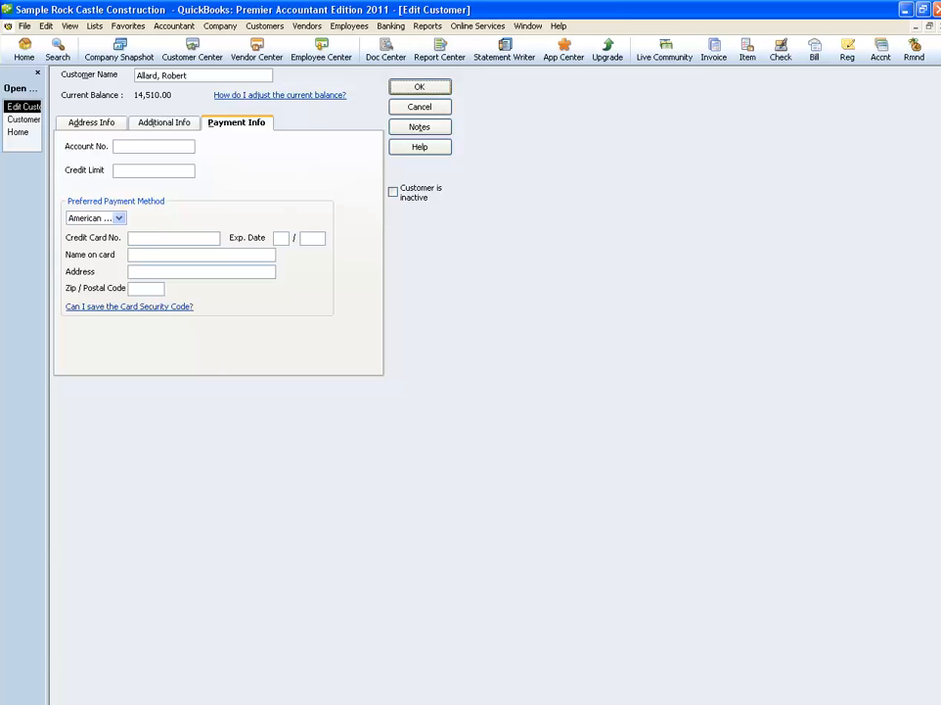
{"action": "left_click", "coordinate": [420, 86]}
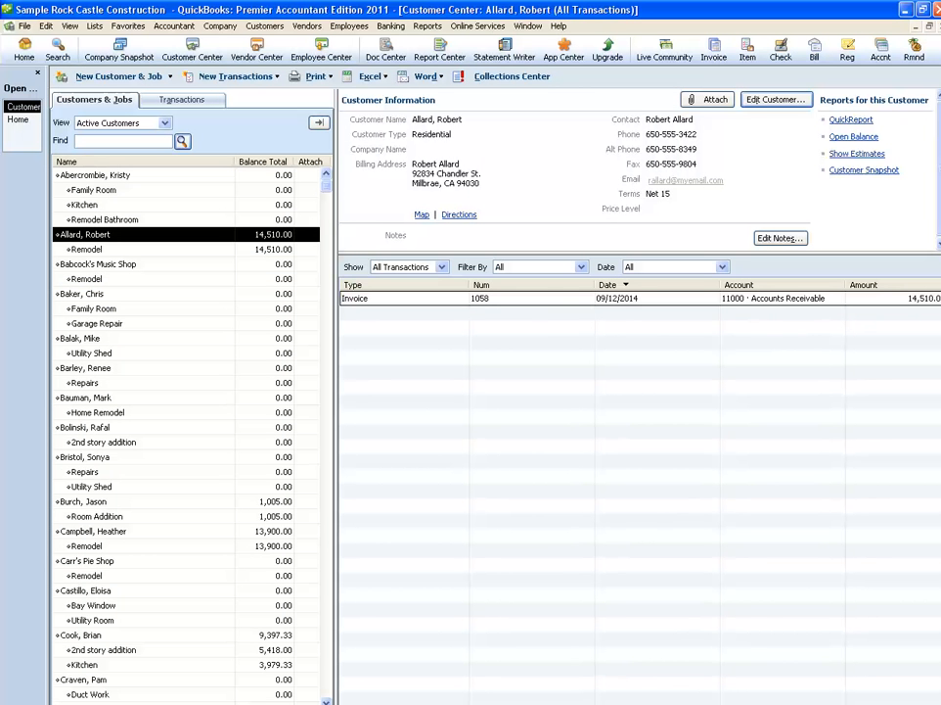